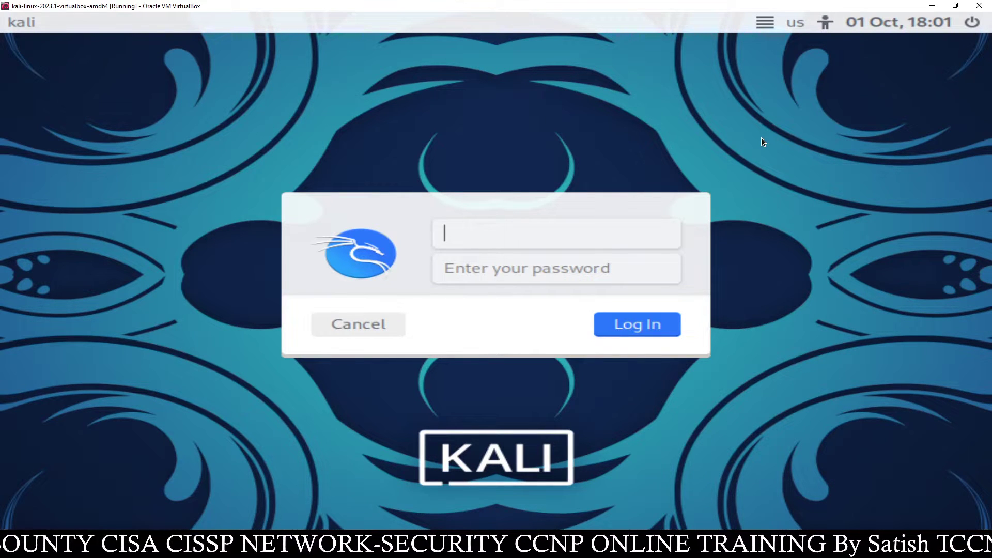
Step: Restart the Kali virtual machine from the power menu and confirm the restart
{"action": "left_click", "coordinate": [965, 25]}
{"action": "left_click", "coordinate": [849, 92]}
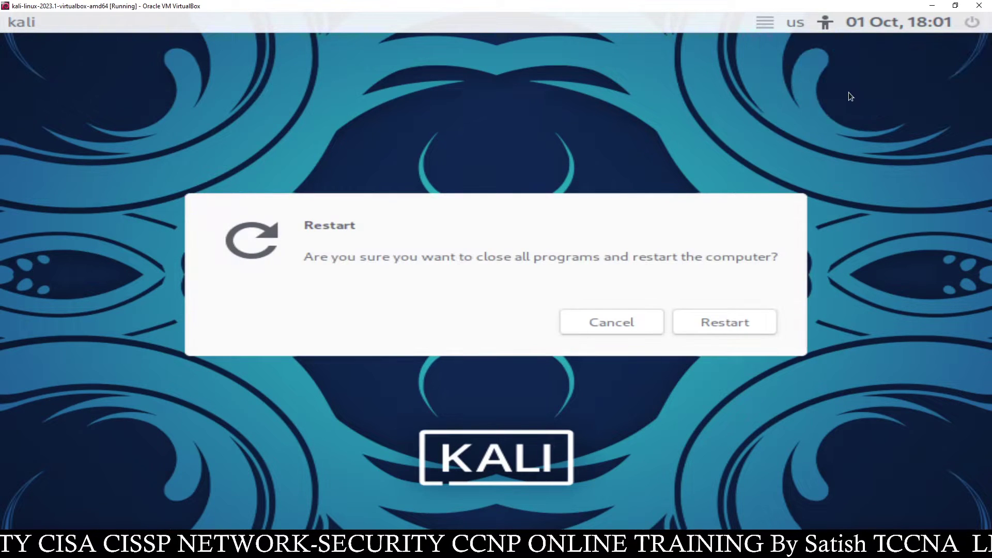
{"action": "left_click", "coordinate": [739, 324]}
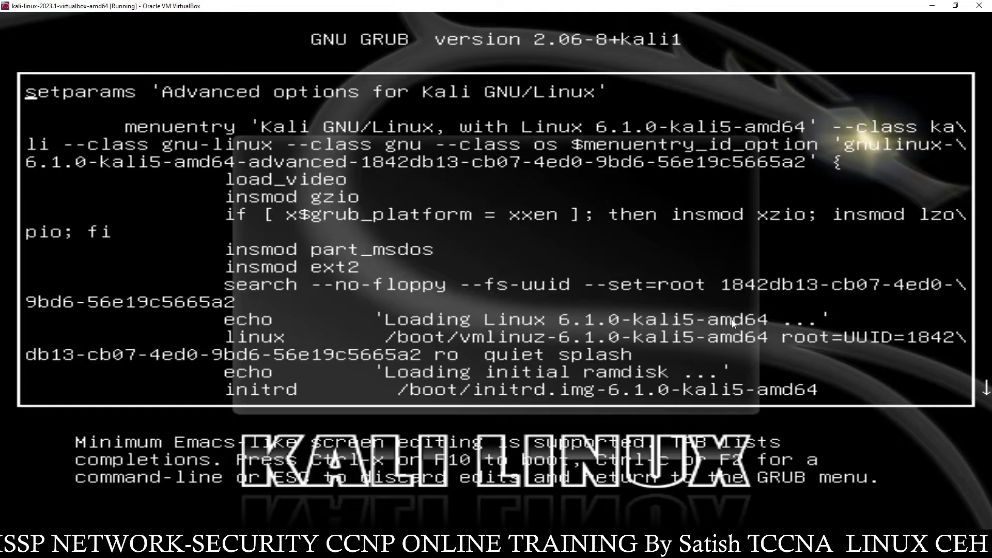
{"action": "type", "text": "e"}
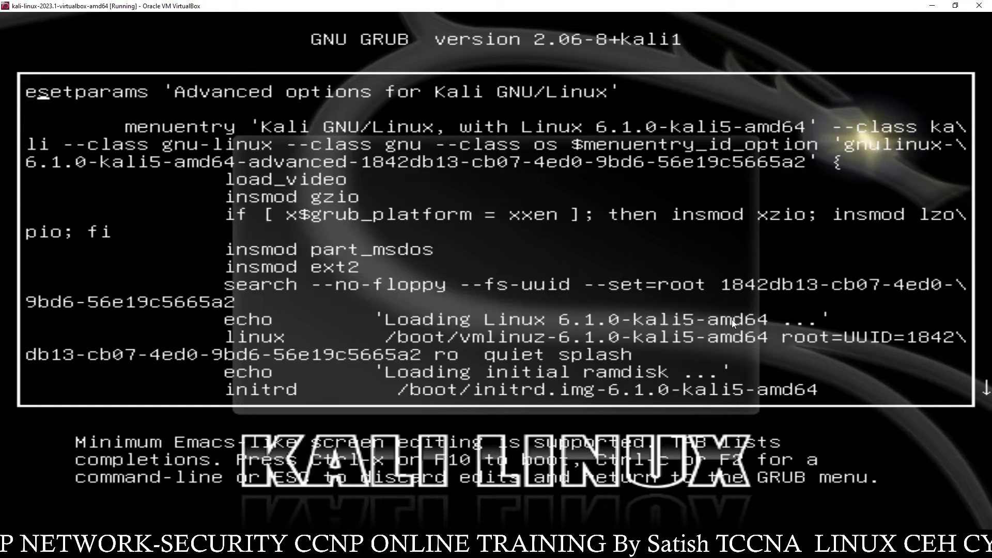
Step: Remove the stray 'e' and scroll down to the recovery entry's 'ro single' kernel line
{"action": "key", "text": "BackSpace"}
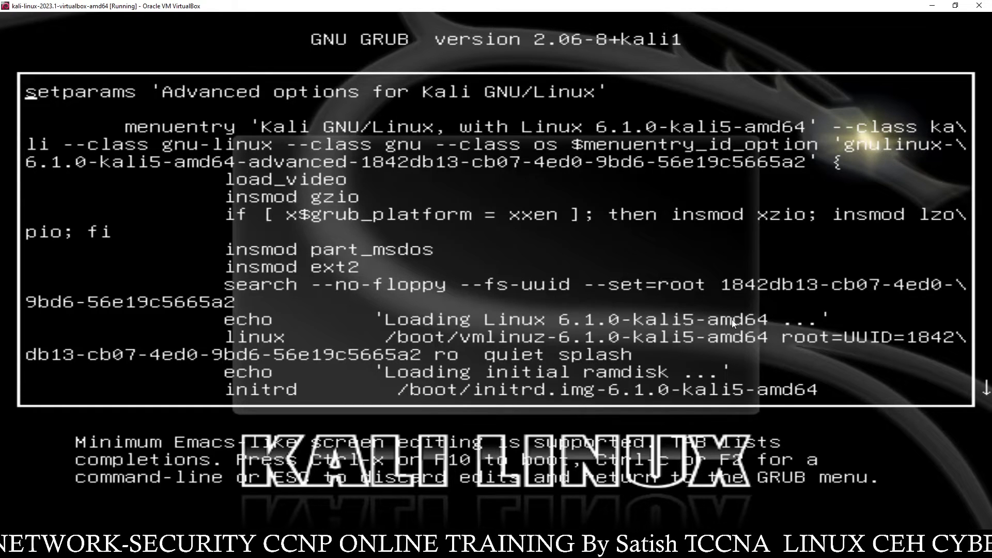
{"action": "key", "text": "Down"}
{"action": "key", "text": "Down"}
{"action": "key", "text": "Down"}
{"action": "key", "text": "Down"}
{"action": "key", "text": "Down"}
{"action": "key", "text": "Down"}
{"action": "key", "text": "Down"}
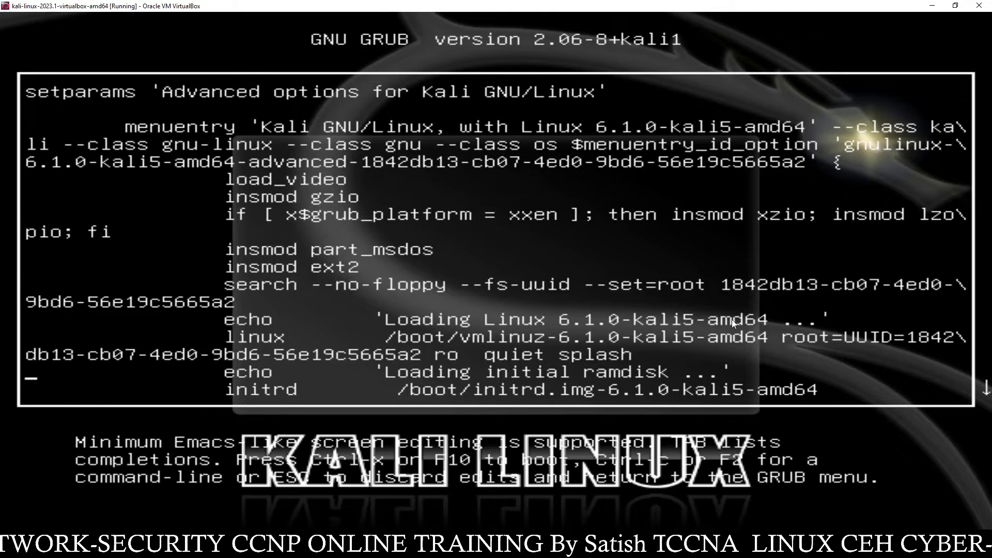
{"action": "key", "text": "Down"}
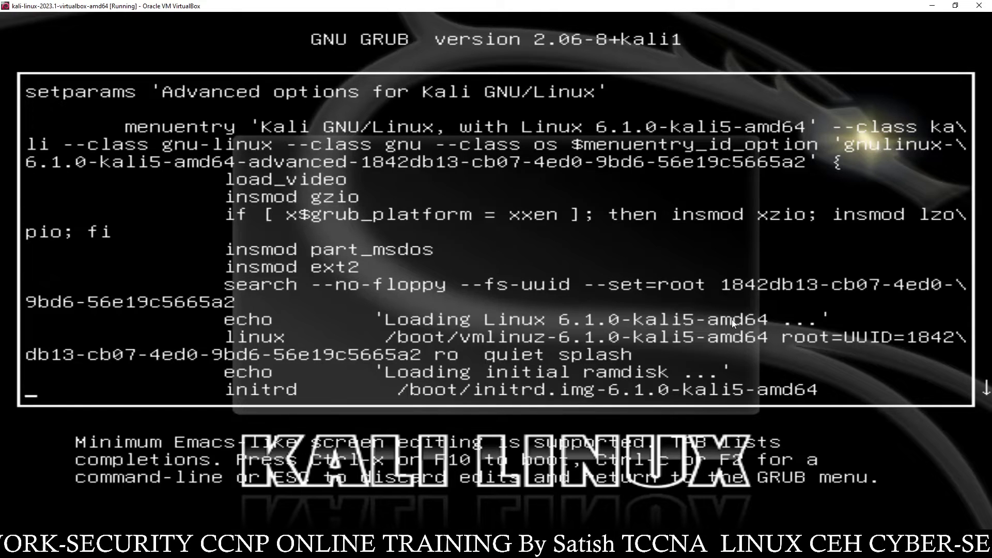
{"action": "key", "text": "Down"}
{"action": "key", "text": "Down"}
{"action": "key", "text": "Down"}
{"action": "key", "text": "Down"}
{"action": "key", "text": "Down"}
{"action": "key", "text": "Down"}
{"action": "key", "text": "Down"}
{"action": "key", "text": "Down"}
{"action": "key", "text": "Down"}
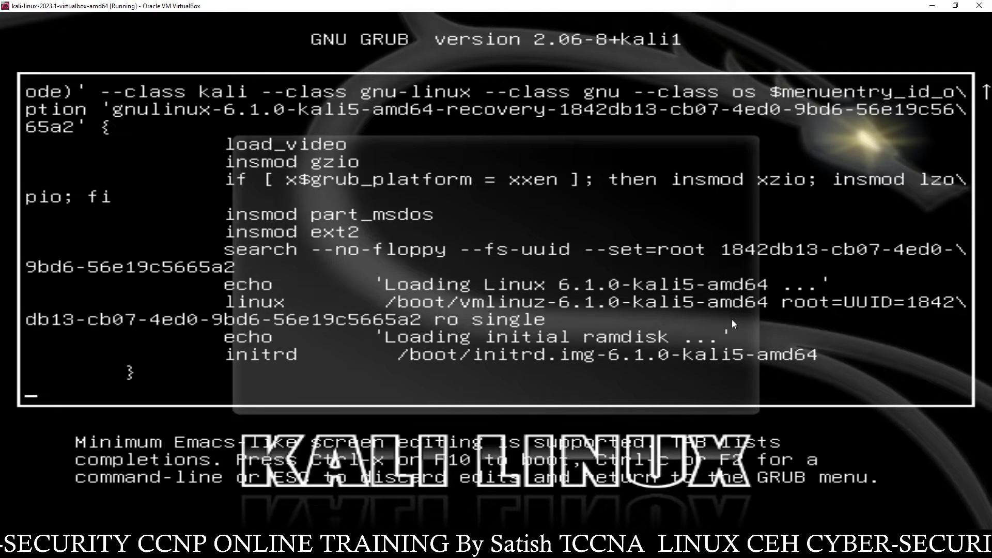
Step: Position the cursor on the recovery entry's linux line just after vmlinuz
{"action": "key", "text": "Up"}
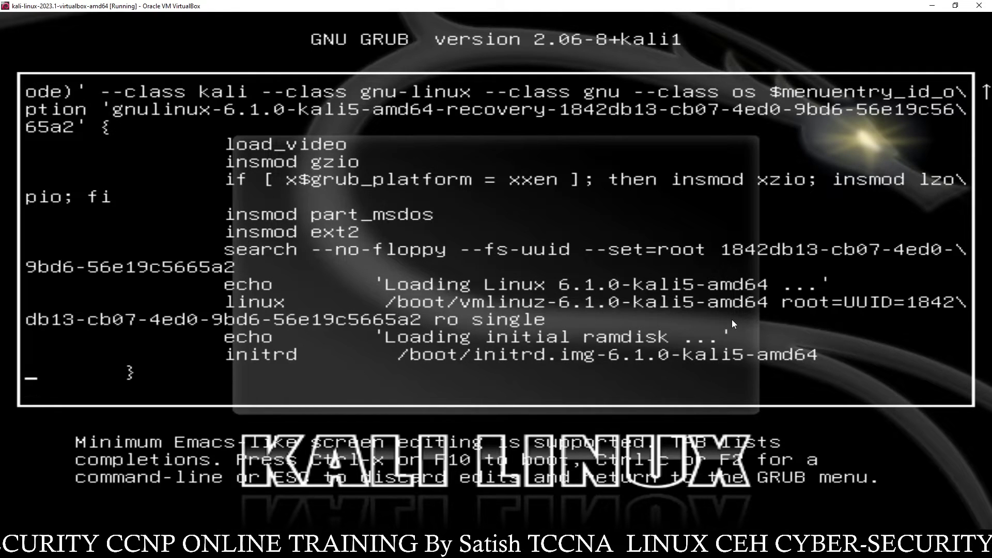
{"action": "key", "text": "Up"}
{"action": "key", "text": "Up"}
{"action": "key", "text": "Up"}
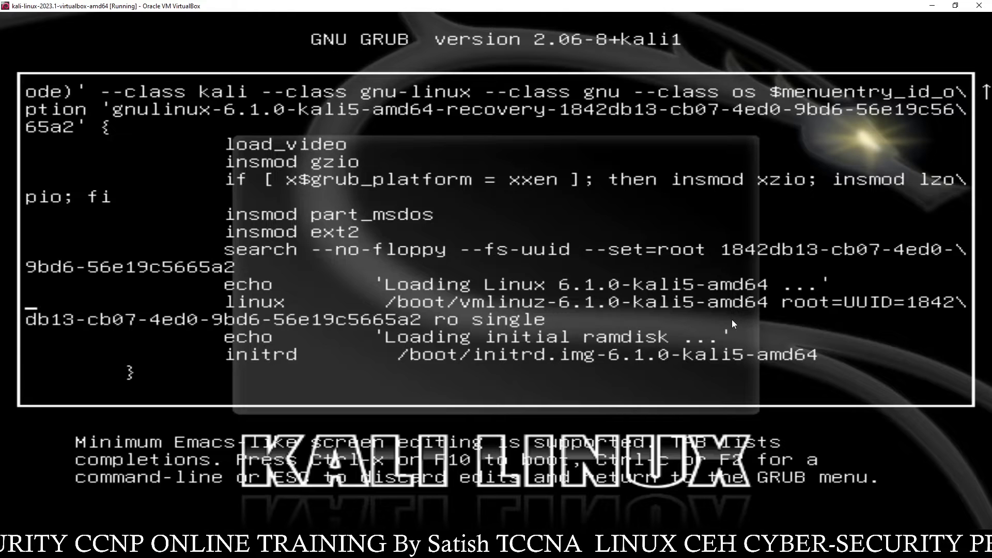
{"action": "key", "text": "Down"}
{"action": "key", "text": "Down"}
{"action": "key", "text": "Right"}
{"action": "key", "text": "Right"}
{"action": "key", "text": "Right"}
{"action": "key", "text": "Right"}
{"action": "key", "text": "Right"}
{"action": "key", "text": "Right"}
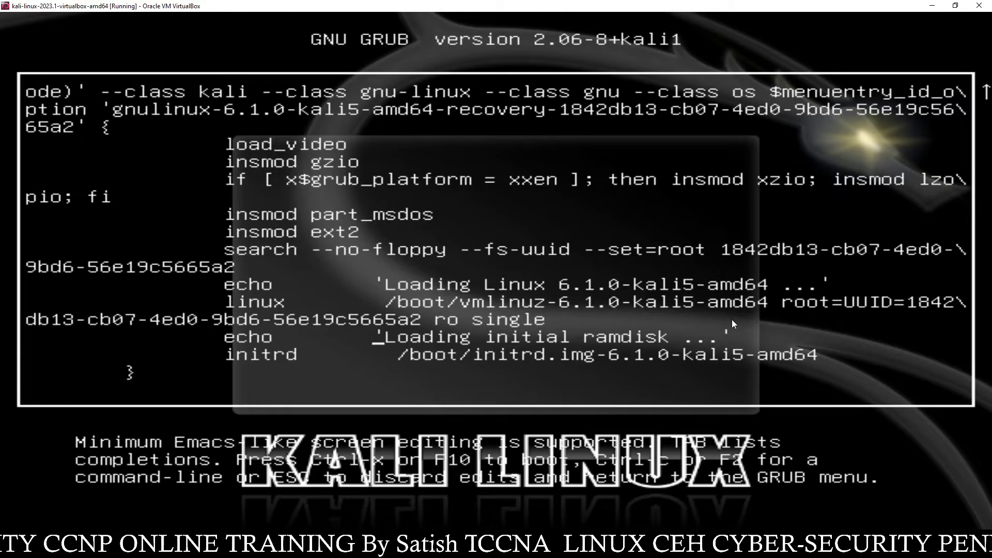
{"action": "key", "text": "Right"}
{"action": "key", "text": "Right"}
{"action": "key", "text": "Right"}
{"action": "key", "text": "Up"}
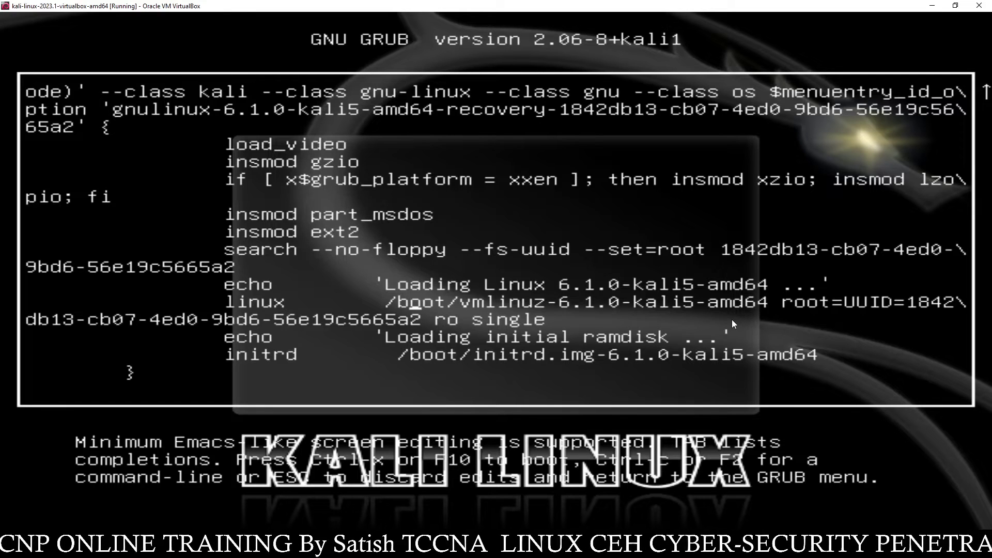
{"action": "key", "text": "Right"}
{"action": "key", "text": "Right"}
{"action": "key", "text": "Right"}
{"action": "key", "text": "Down"}
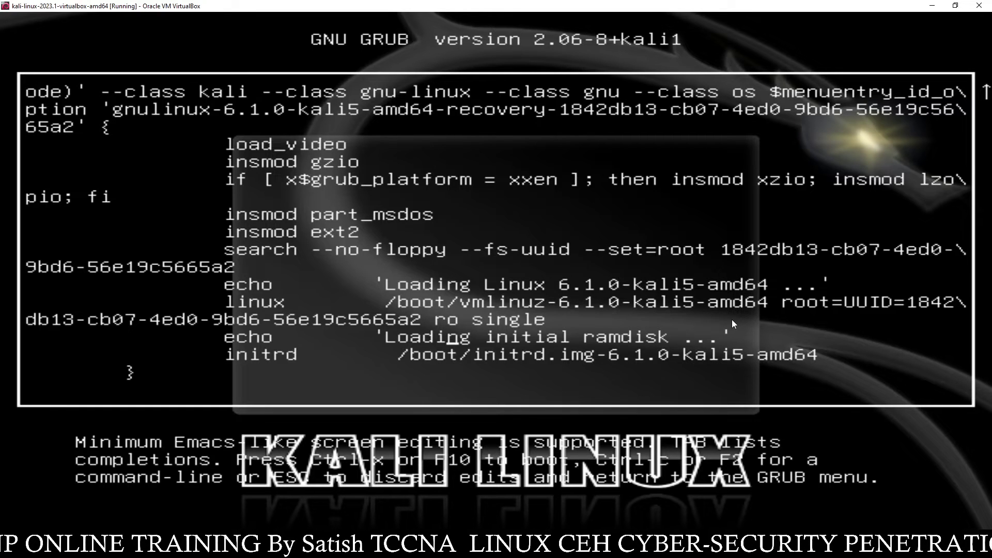
{"action": "key", "text": "Up"}
{"action": "key", "text": "Right"}
{"action": "key", "text": "Right"}
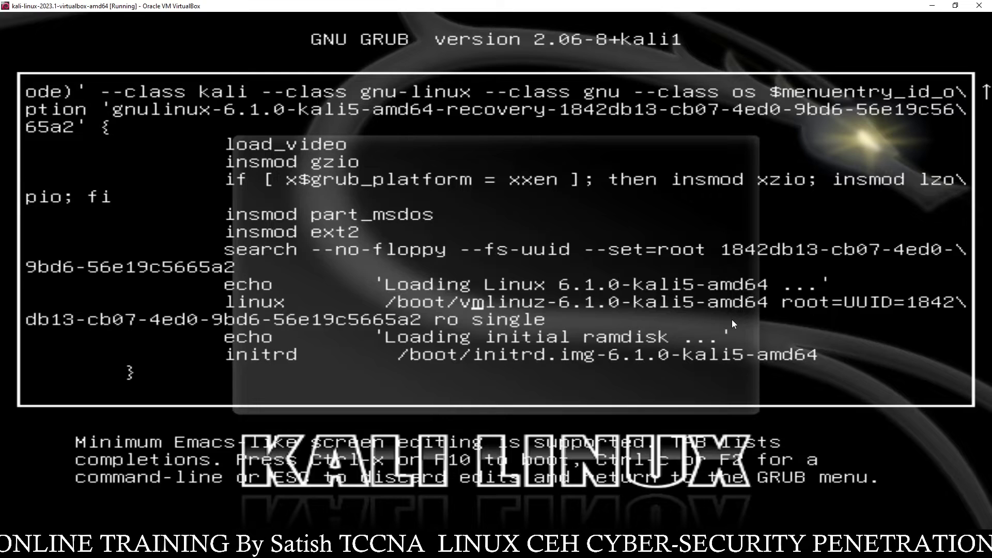
{"action": "key", "text": "Right"}
{"action": "key", "text": "Right"}
{"action": "key", "text": "Right"}
{"action": "key", "text": "Right"}
{"action": "key", "text": "Right"}
{"action": "key", "text": "Right"}
{"action": "key", "text": "Right"}
{"action": "key", "text": "Right"}
{"action": "key", "text": "Right"}
{"action": "key", "text": "Right"}
{"action": "key", "text": "Right"}
{"action": "key", "text": "Right"}
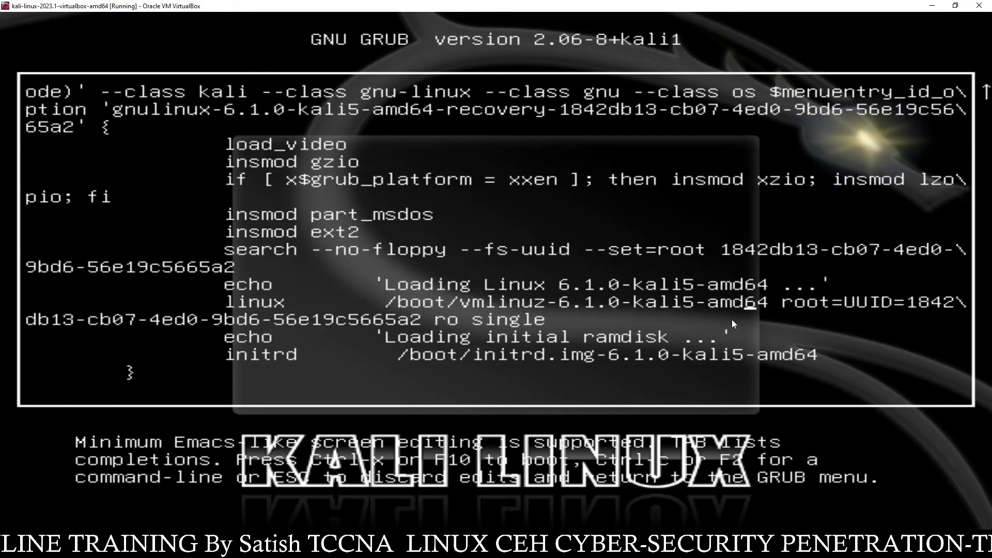
Step: Change 'ro single' to 'rw single init=/bin/bash' and return to the GRUB menu
{"action": "key", "text": "Right"}
{"action": "key", "text": "Right"}
{"action": "key", "text": "Right"}
{"action": "key", "text": "Right"}
{"action": "key", "text": "Right"}
{"action": "key", "text": "Right"}
{"action": "key", "text": "Right"}
{"action": "key", "text": "Right"}
{"action": "key", "text": "Right"}
{"action": "key", "text": "Right"}
{"action": "key", "text": "Right"}
{"action": "key", "text": "Right"}
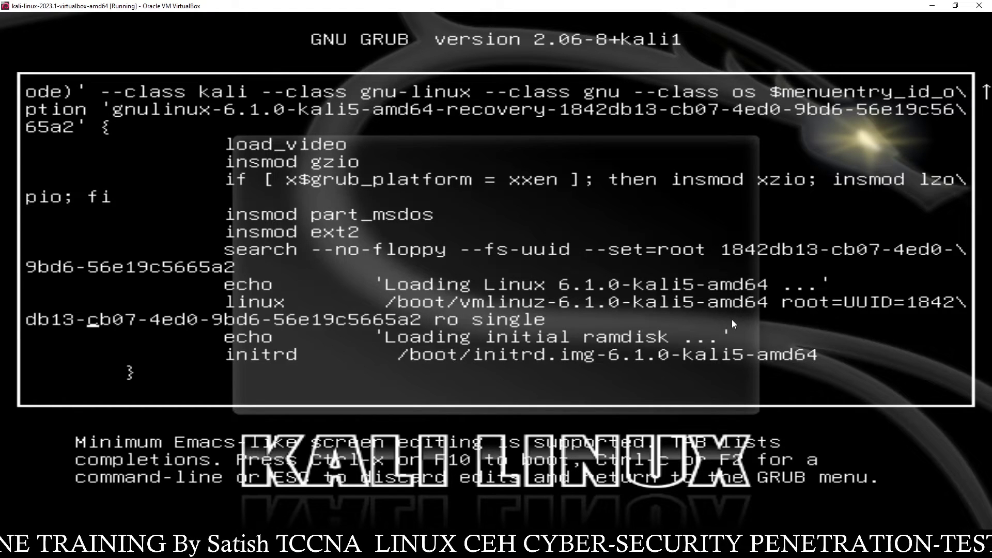
{"action": "key", "text": "Right"}
{"action": "key", "text": "Right"}
{"action": "key", "text": "Right"}
{"action": "key", "text": "Right"}
{"action": "key", "text": "Right"}
{"action": "key", "text": "Right"}
{"action": "key", "text": "Right"}
{"action": "key", "text": "Right"}
{"action": "key", "text": "Right"}
{"action": "key", "text": "Right"}
{"action": "key", "text": "Right"}
{"action": "key", "text": "Right"}
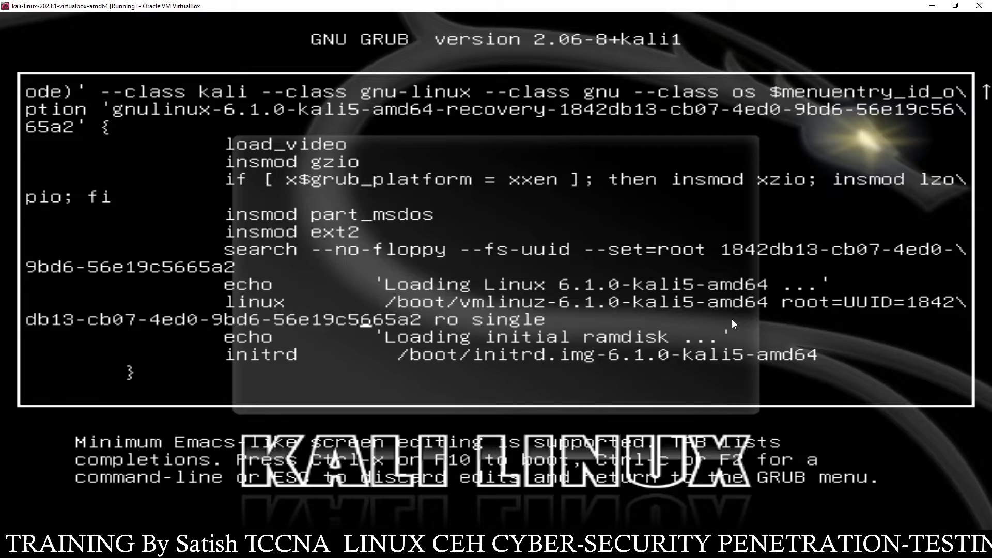
{"action": "key", "text": "Right"}
{"action": "key", "text": "Right"}
{"action": "key", "text": "Right"}
{"action": "key", "text": "Right"}
{"action": "key", "text": "Right"}
{"action": "key", "text": "Right"}
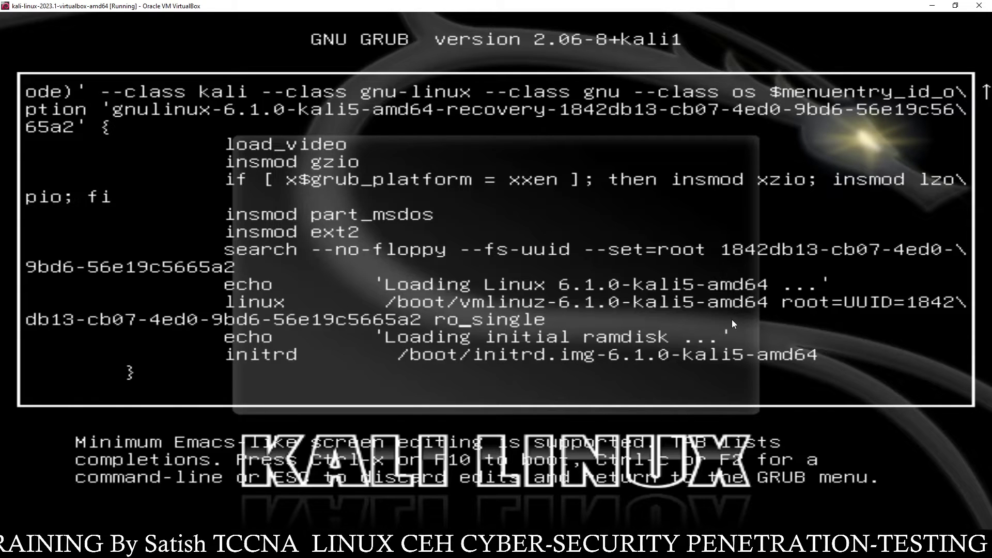
{"action": "key", "text": "BackSpace"}
{"action": "type", "text": "w"}
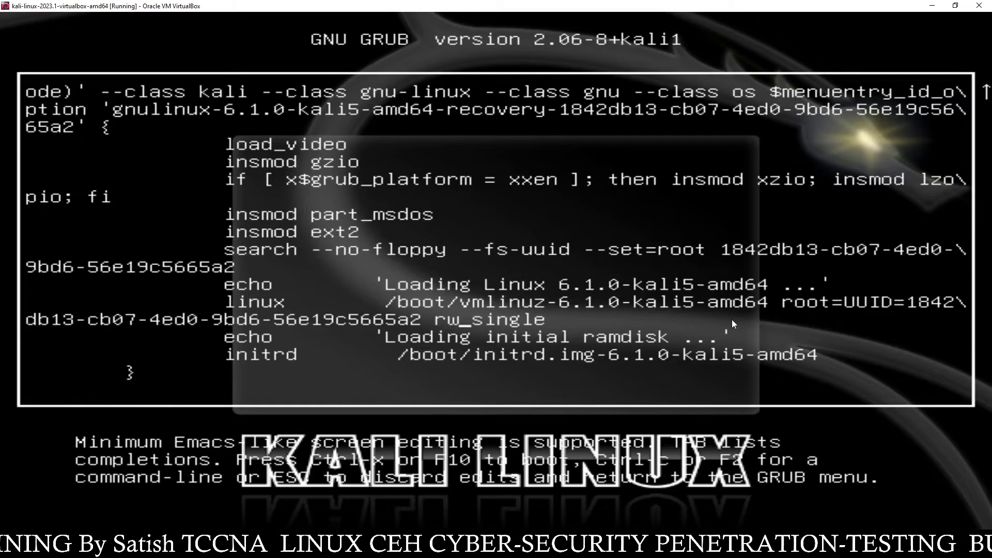
{"action": "key", "text": "Right"}
{"action": "key", "text": "Right"}
{"action": "key", "text": "Right"}
{"action": "key", "text": "Right"}
{"action": "key", "text": "Right"}
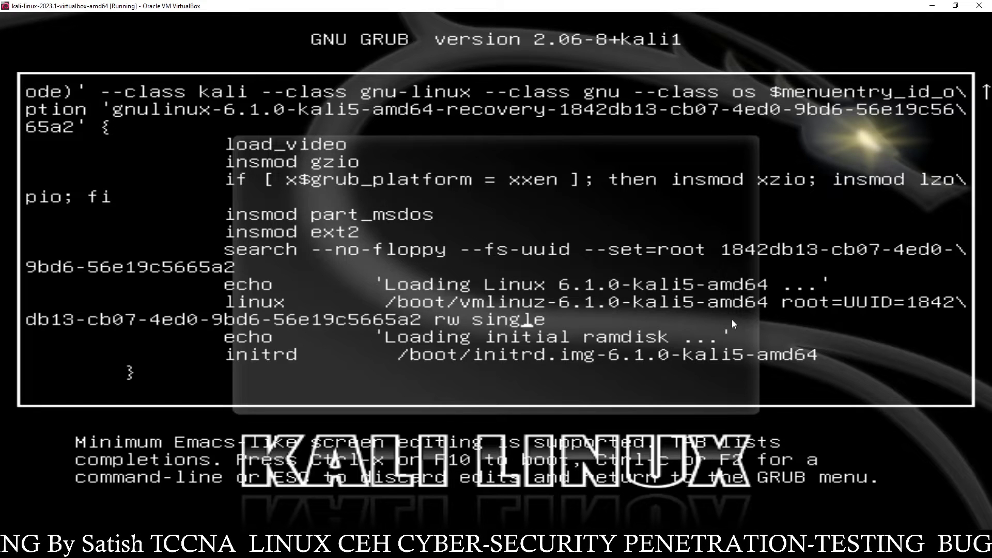
{"action": "key", "text": "Right"}
{"action": "key", "text": "Right"}
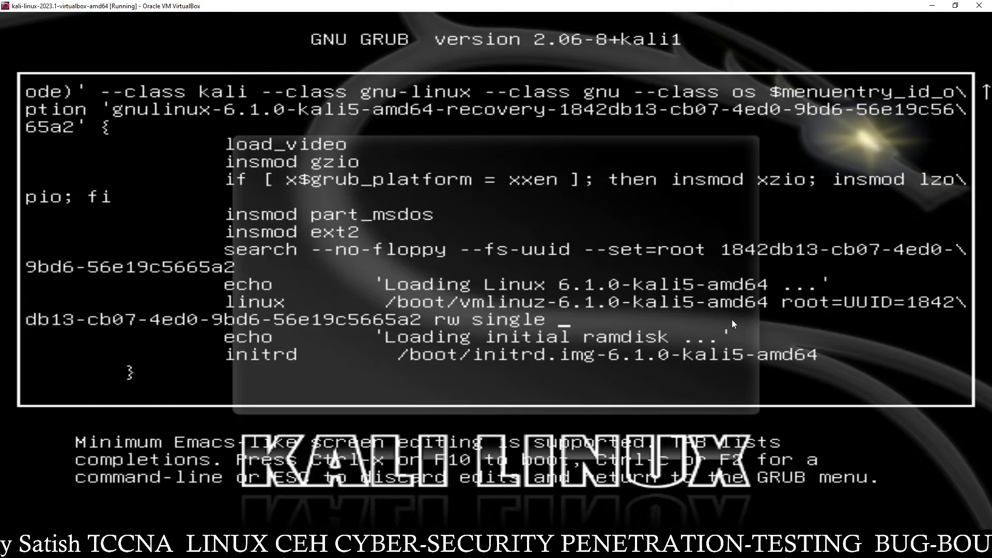
{"action": "type", "text": "ini"}
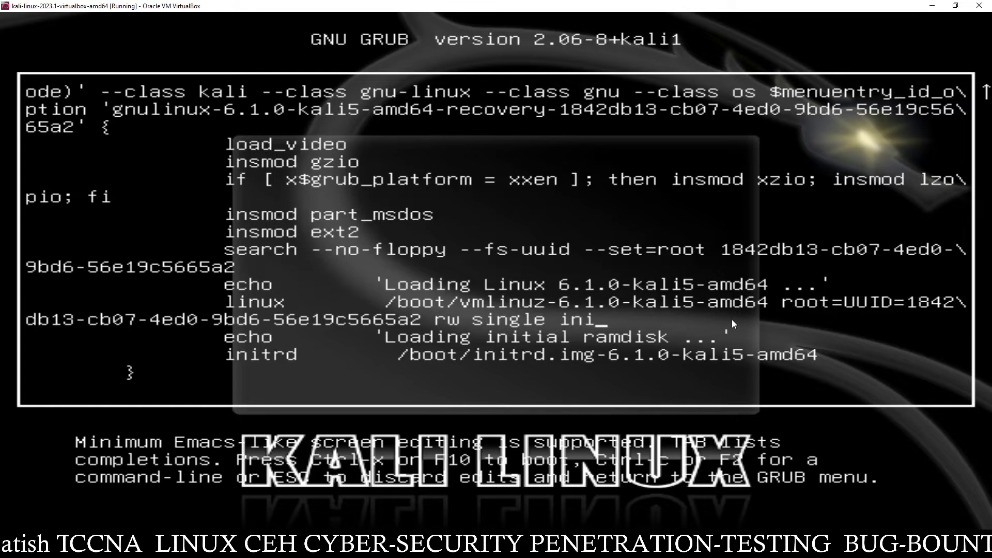
{"action": "type", "text": "t=/b"}
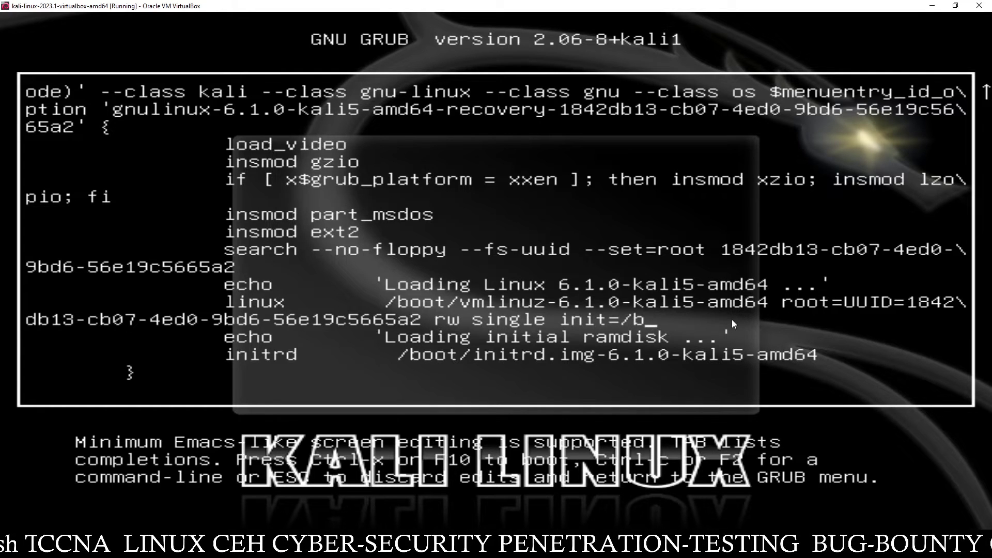
{"action": "type", "text": "in/b"}
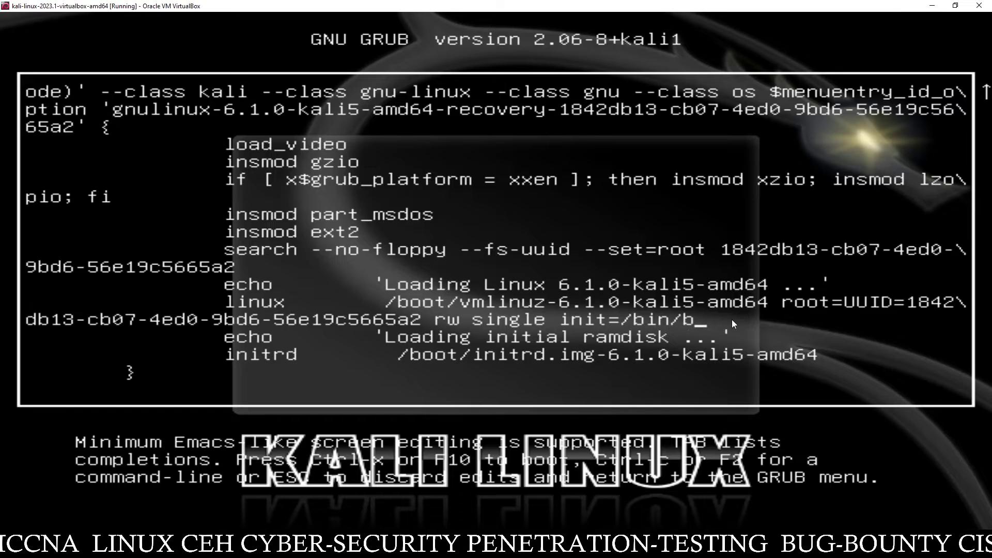
{"action": "type", "text": "ash"}
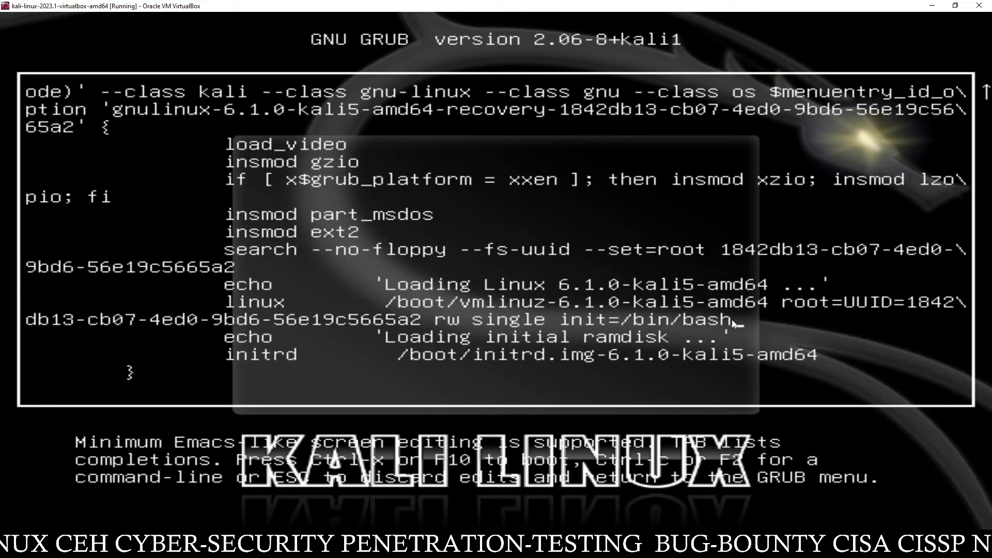
{"action": "key", "text": "Escape"}
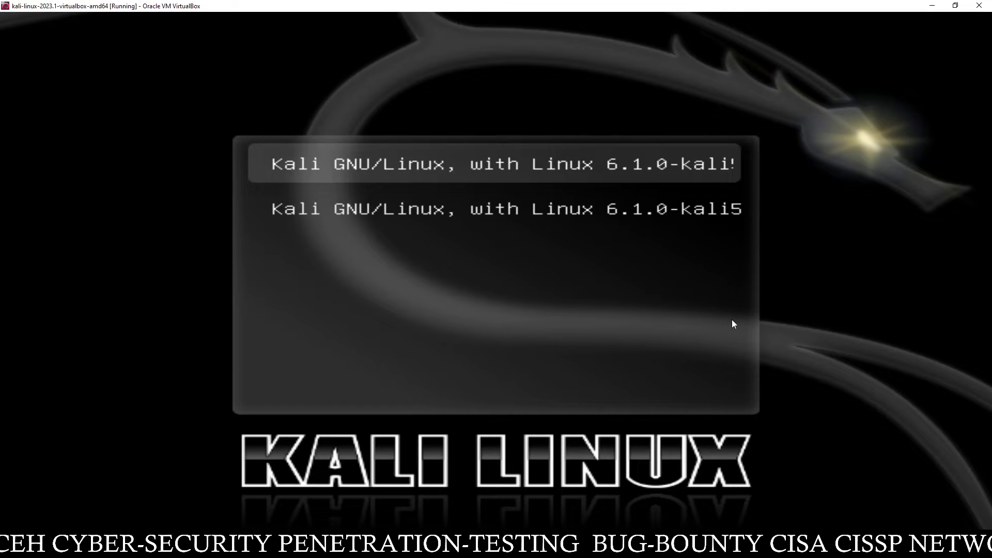
Step: Boot the second Kali GRUB entry into the root bash shell
{"action": "key", "text": "Down"}
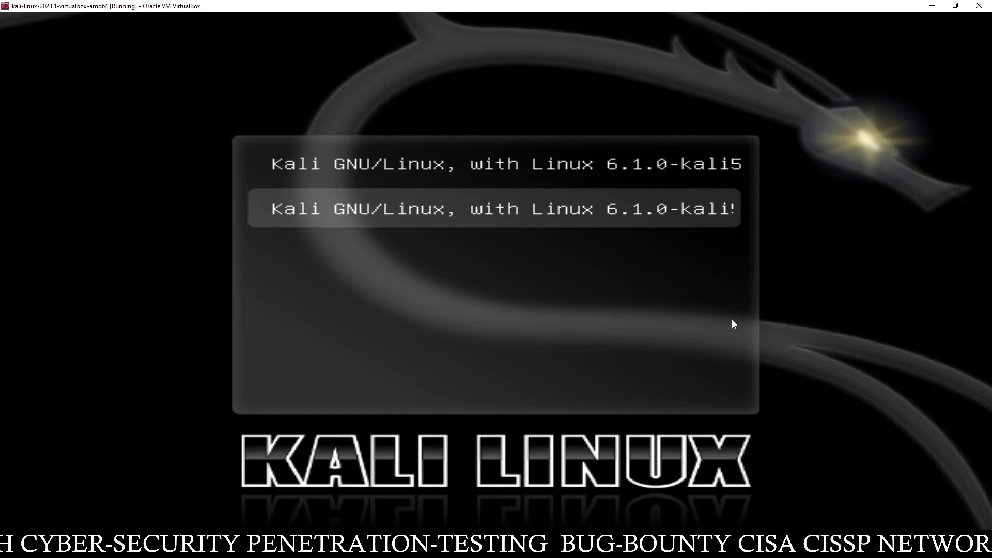
{"action": "key", "text": "Return"}
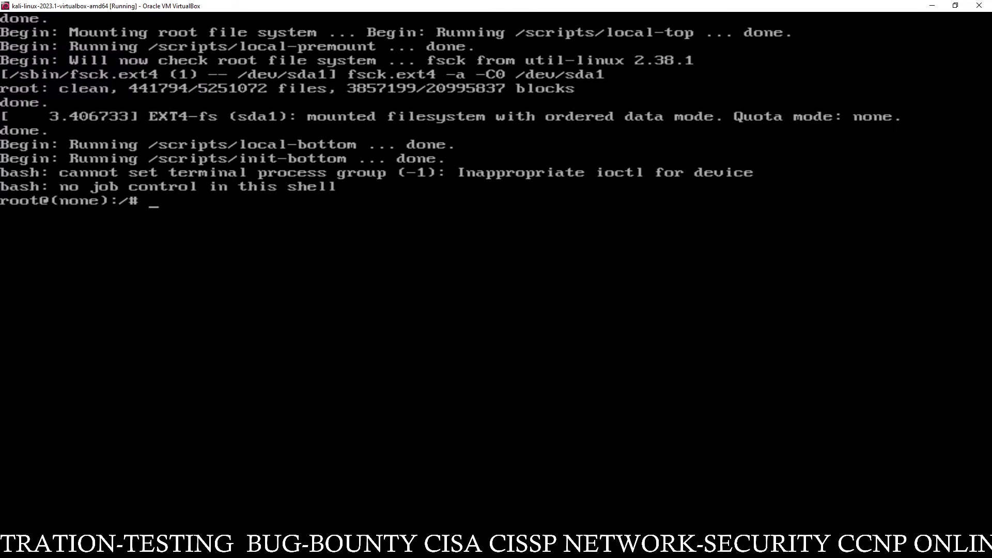
{"action": "type", "text": "cd /"}
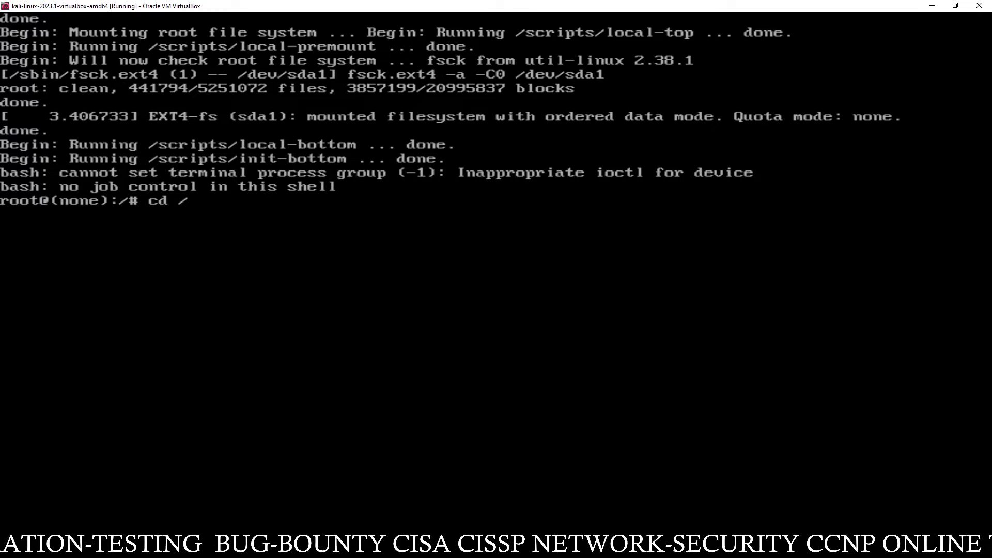
{"action": "type", "text": "home"}
Step: Run 'cd /home' and 'ls' to reveal the kali user folder
{"action": "key", "text": "Return"}
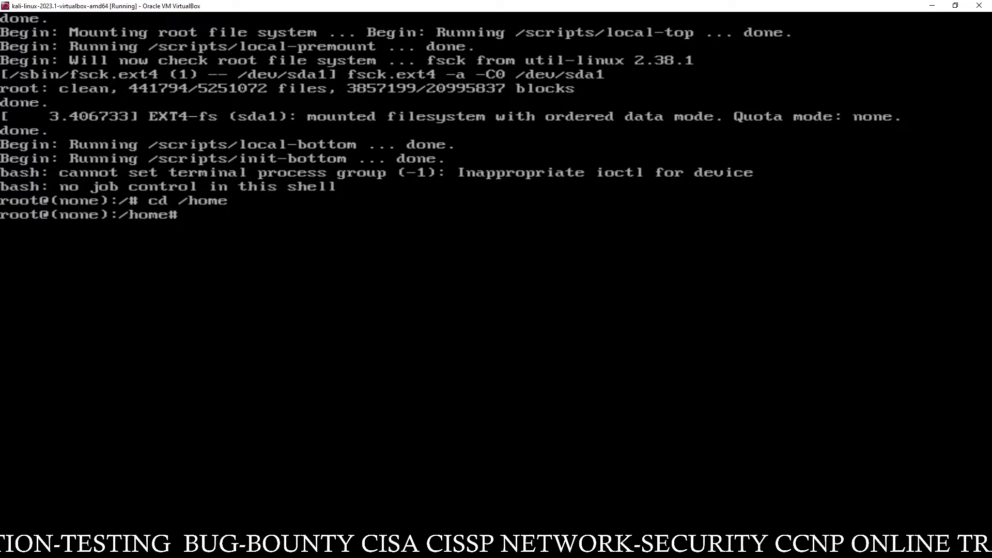
{"action": "type", "text": "ls"}
{"action": "key", "text": "Return"}
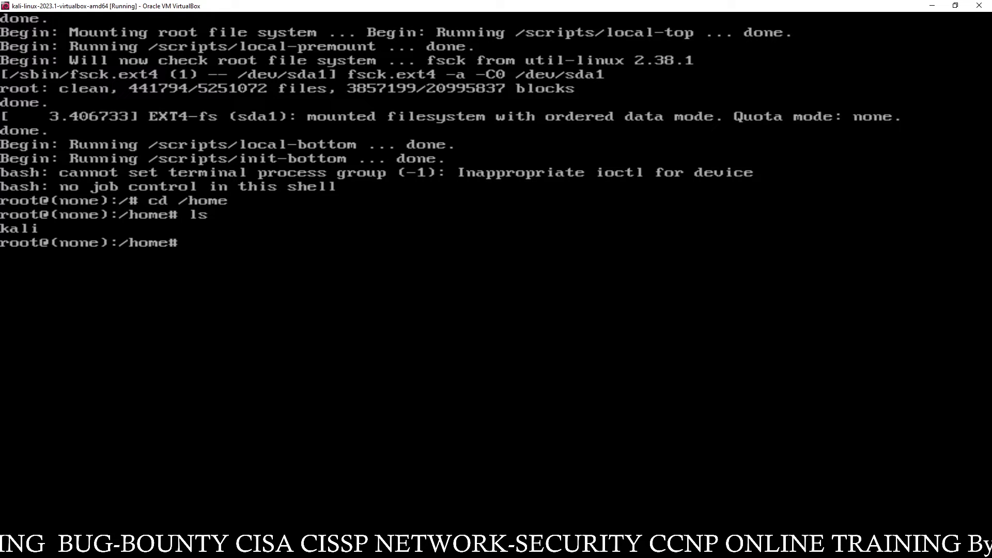
{"action": "type", "text": "p"}
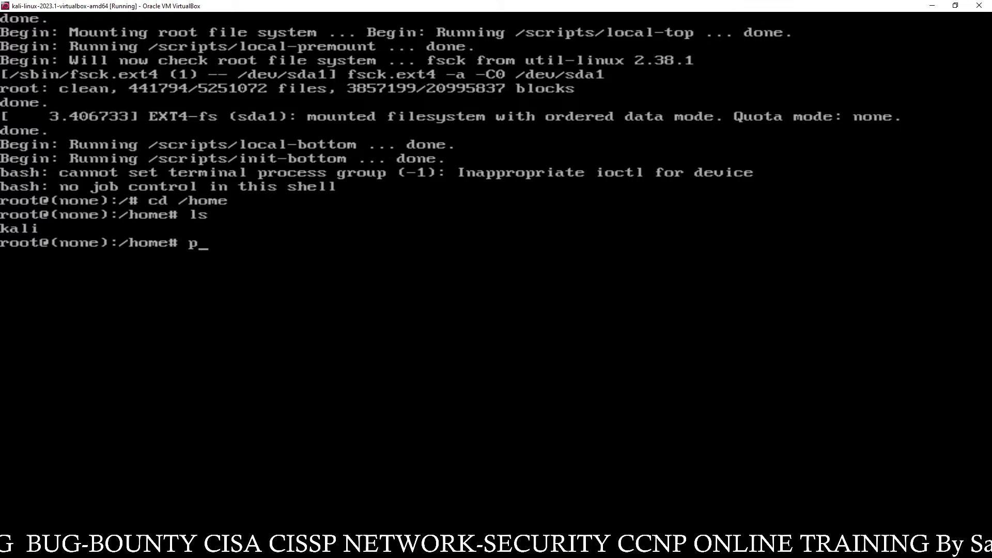
{"action": "type", "text": "asswd k"}
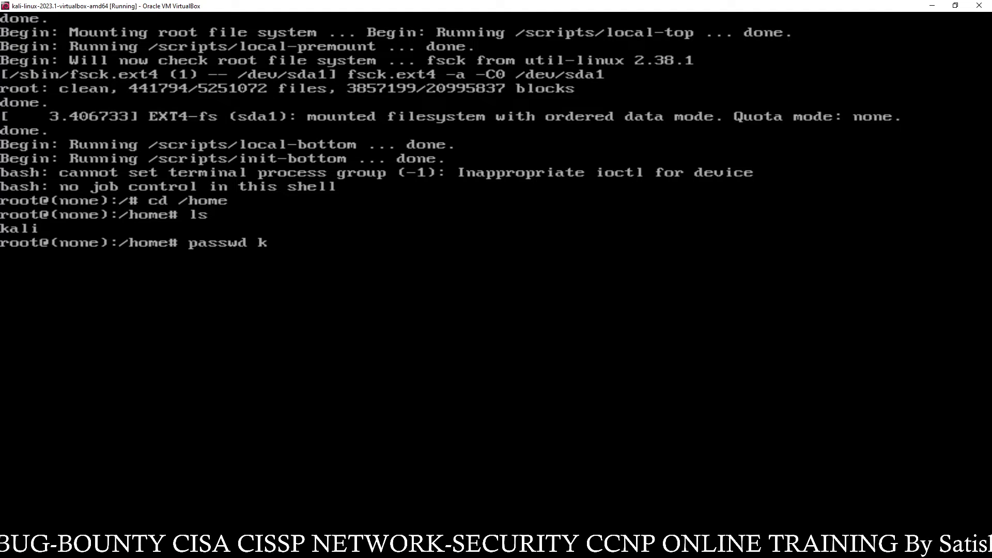
{"action": "type", "text": "ali"}
Step: Run 'passwd kali' and enter the new password twice
{"action": "key", "text": "Return"}
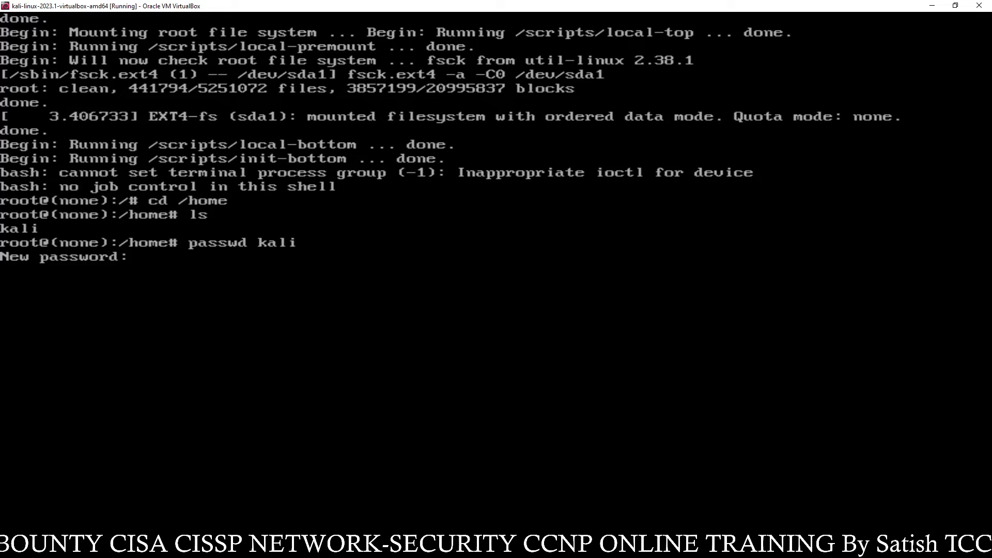
{"action": "key", "text": "Return"}
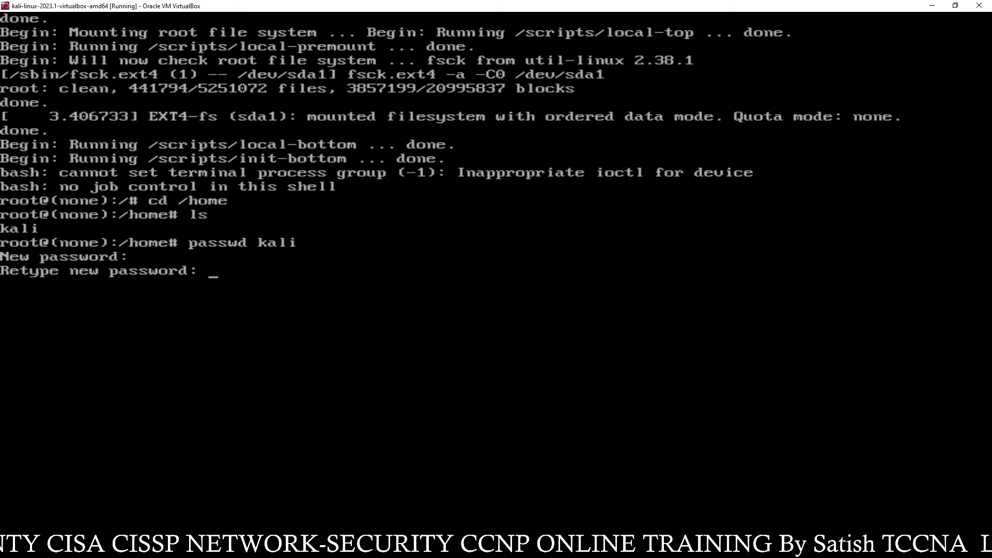
{"action": "key", "text": "Return"}
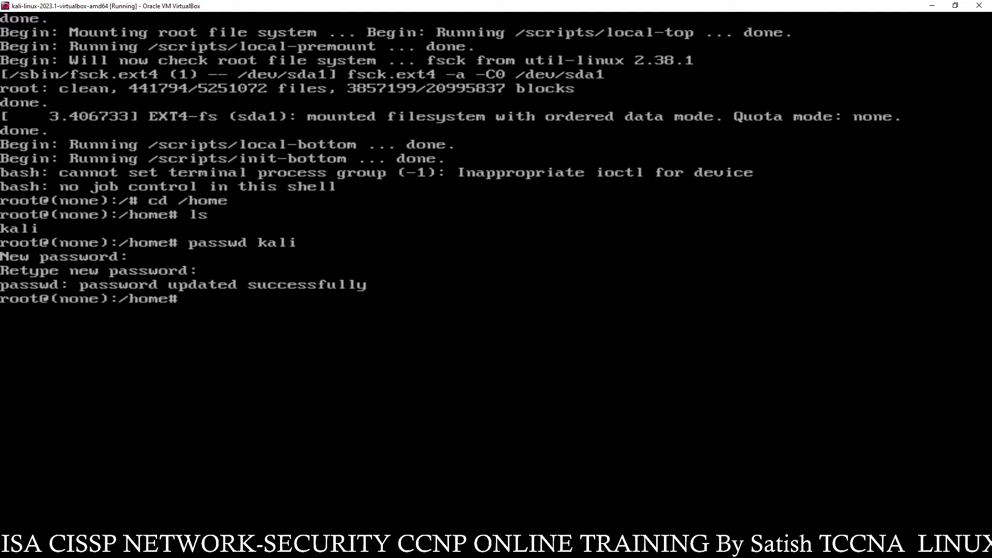
{"action": "type", "text": "reb"}
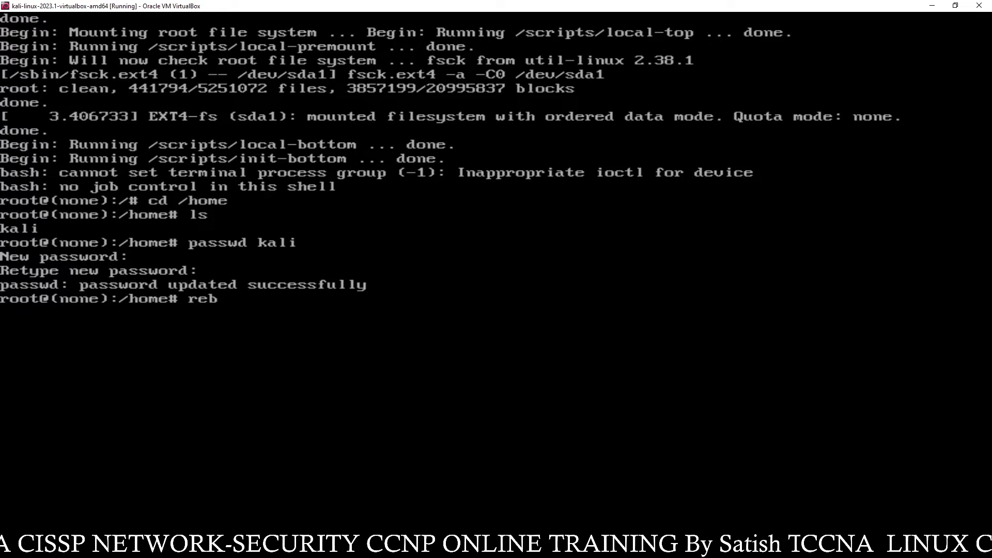
{"action": "type", "text": "oot"}
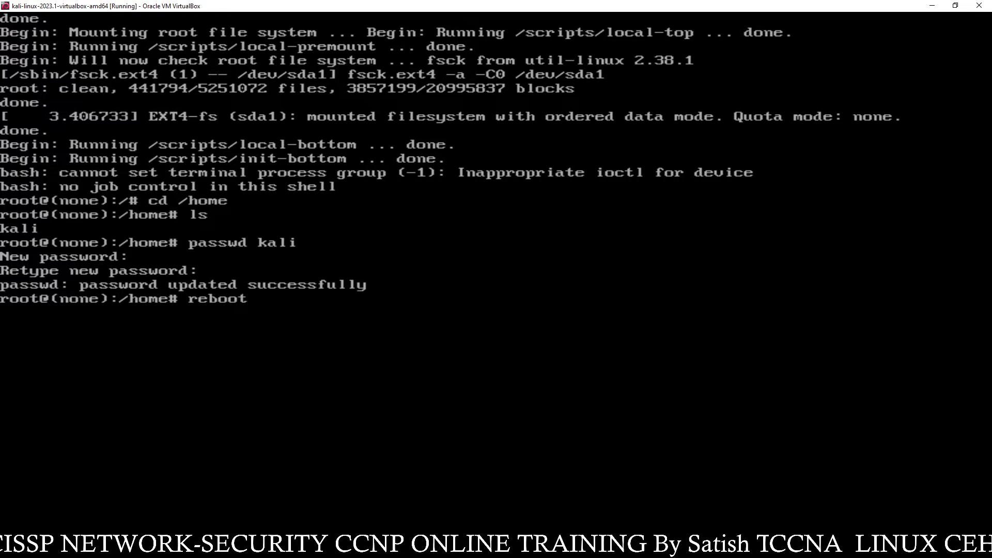
Step: Run 'reboot', then force it with 'reboot -f' after it fails
{"action": "key", "text": "Return"}
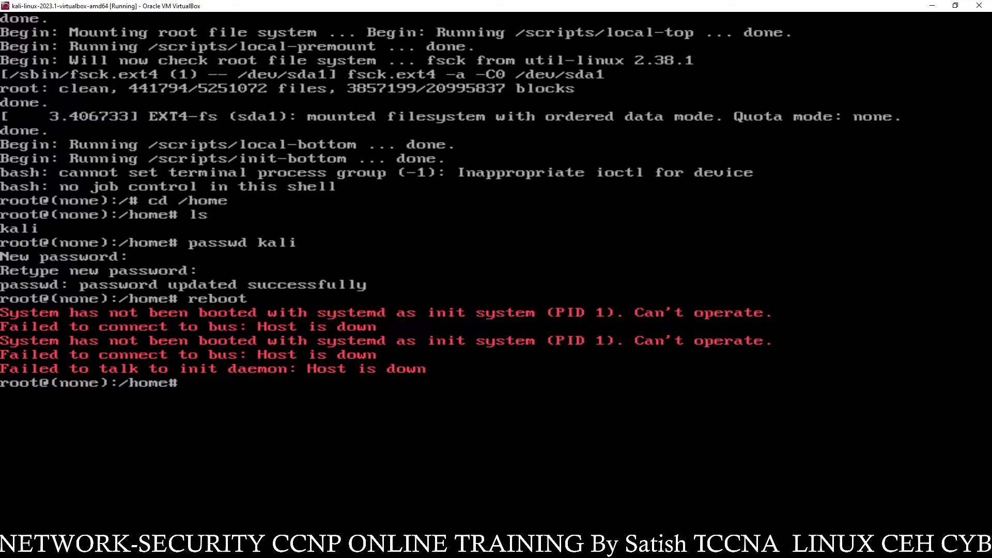
{"action": "key", "text": "Up"}
{"action": "type", "text": "-"}
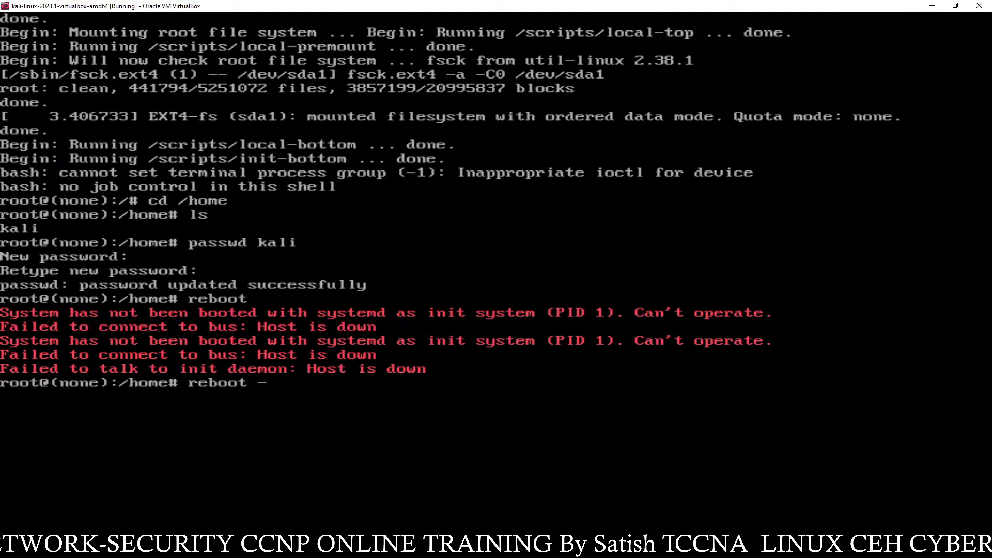
{"action": "type", "text": "f"}
{"action": "key", "text": "Return"}
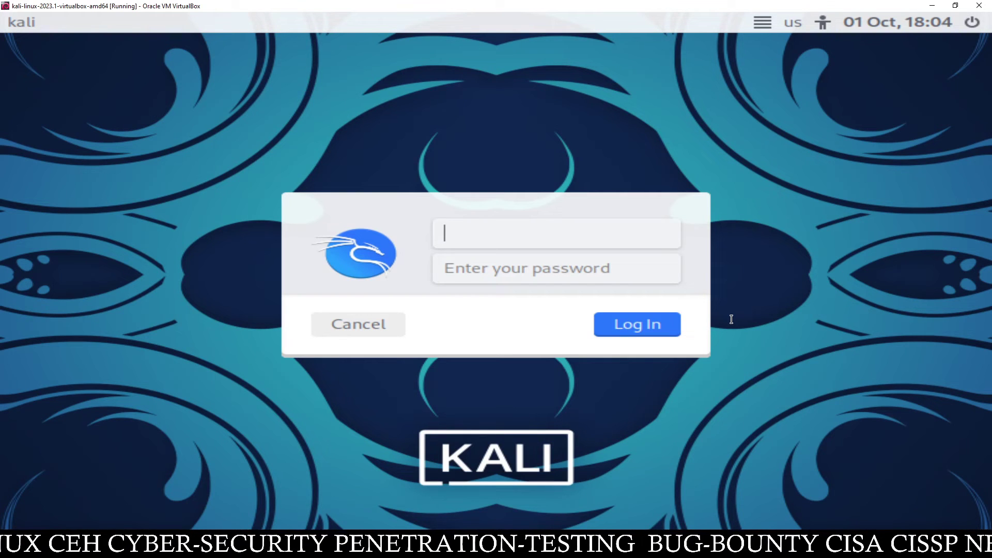
{"action": "type", "text": "k"}
{"action": "type", "text": "i"}
Step: Sign in with username 'kali' and the new password
{"action": "key", "text": "Tab"}
{"action": "type", "text": "•••••••"}
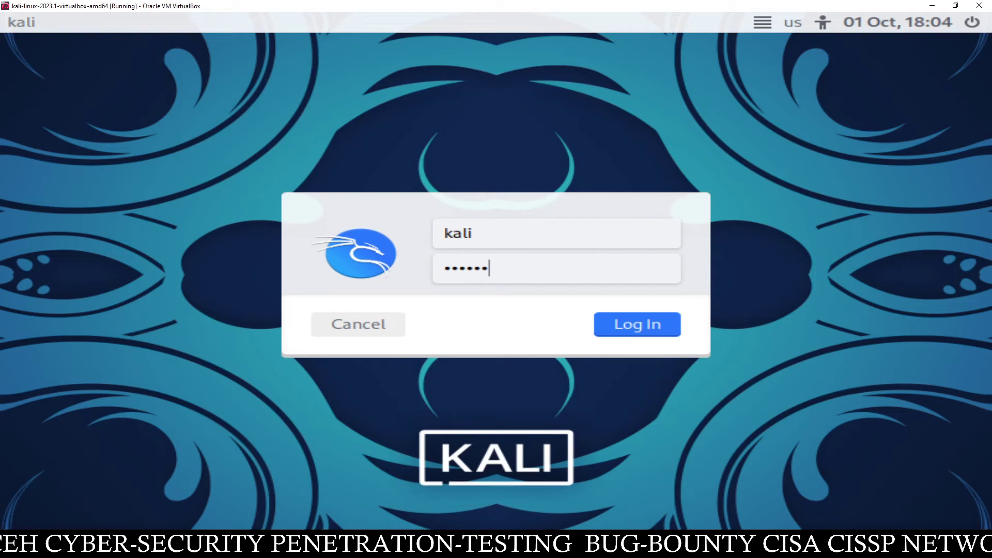
{"action": "key", "text": "Return"}
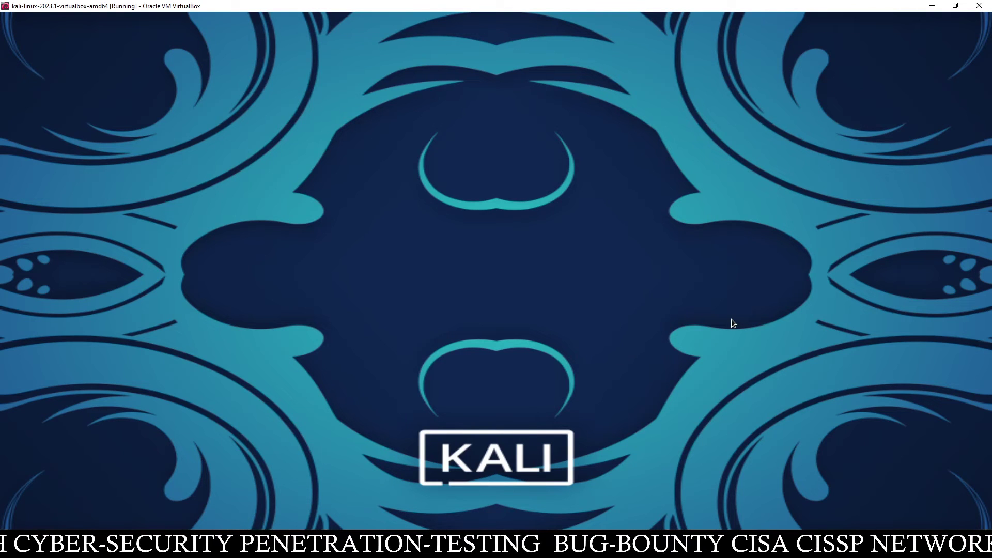